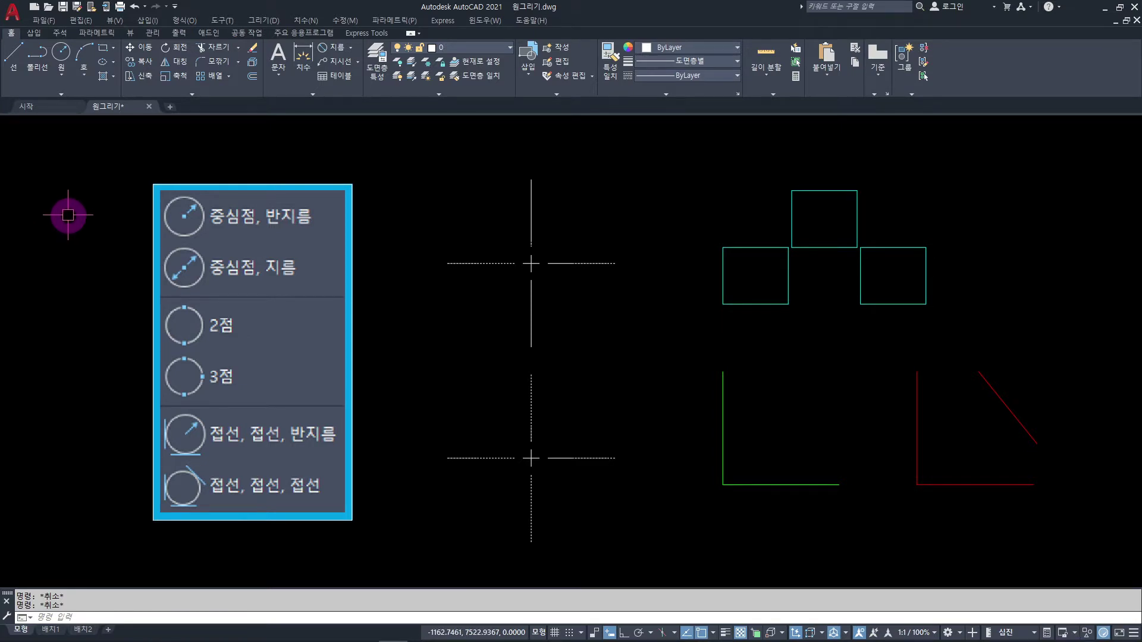
- Draw a circle of radius 500 centred on the intersection of the upper centre lines
left_click(62, 73)
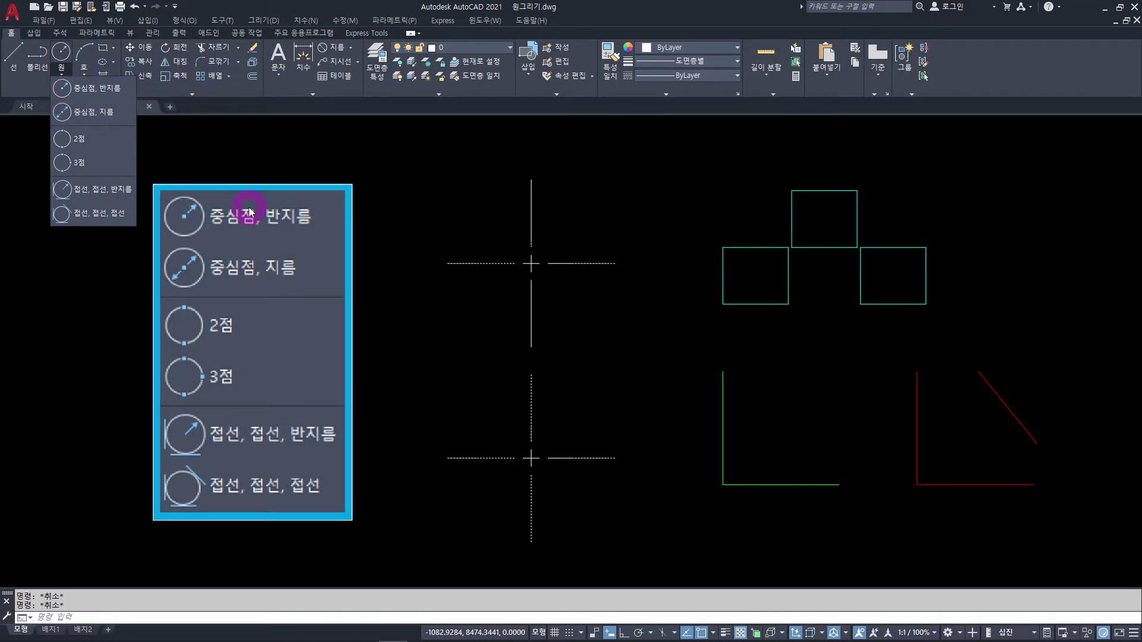
left_click(64, 90)
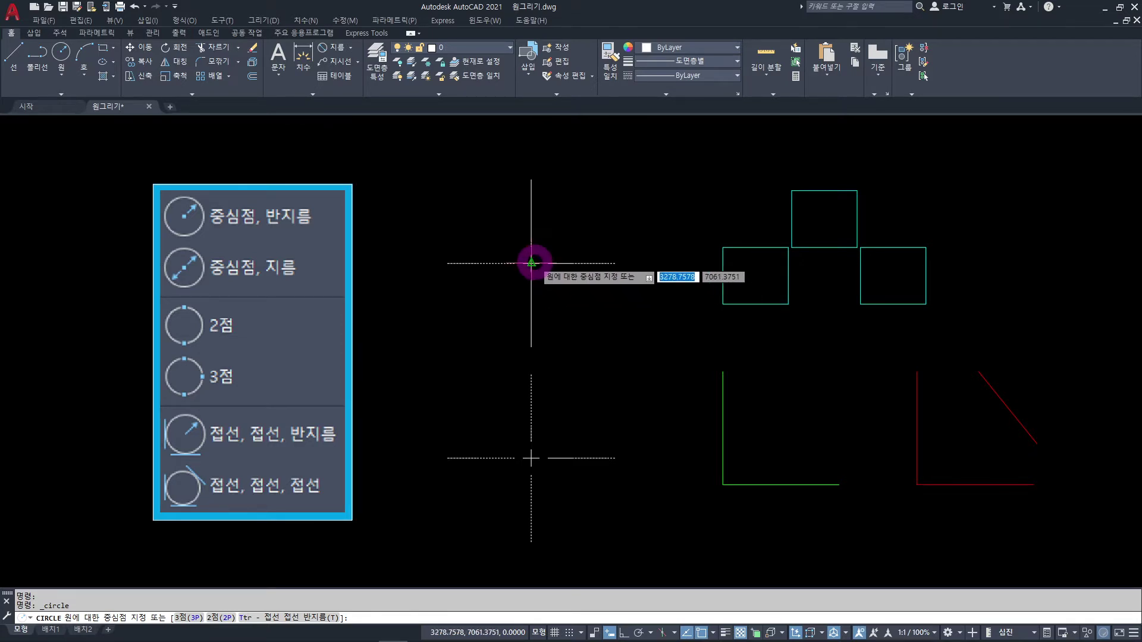
left_click(531, 263)
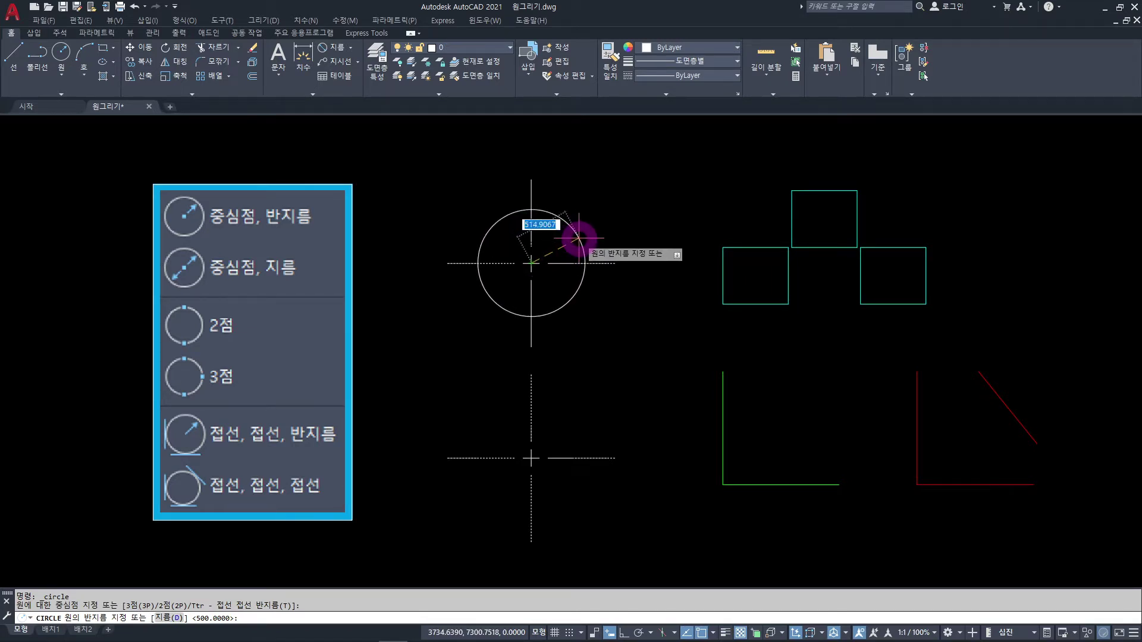
type("500")
key("Return")
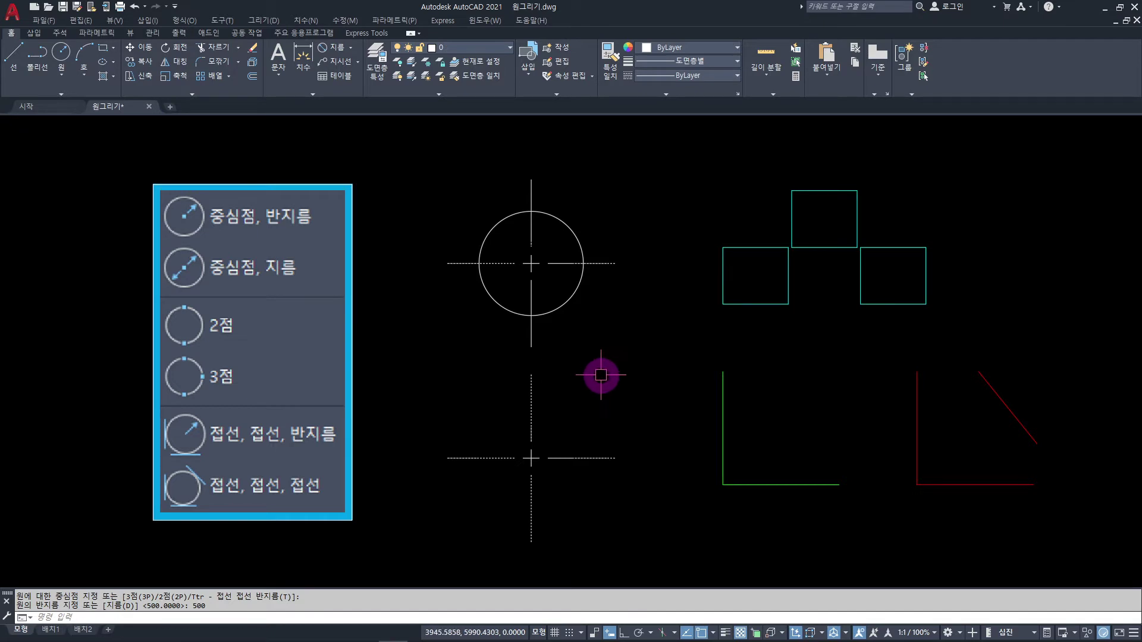
- Draw a circle centred on the intersection of the lower centre lines, using the Diameter option with a value of 1000
key("Escape")
type("c")
key("Return")
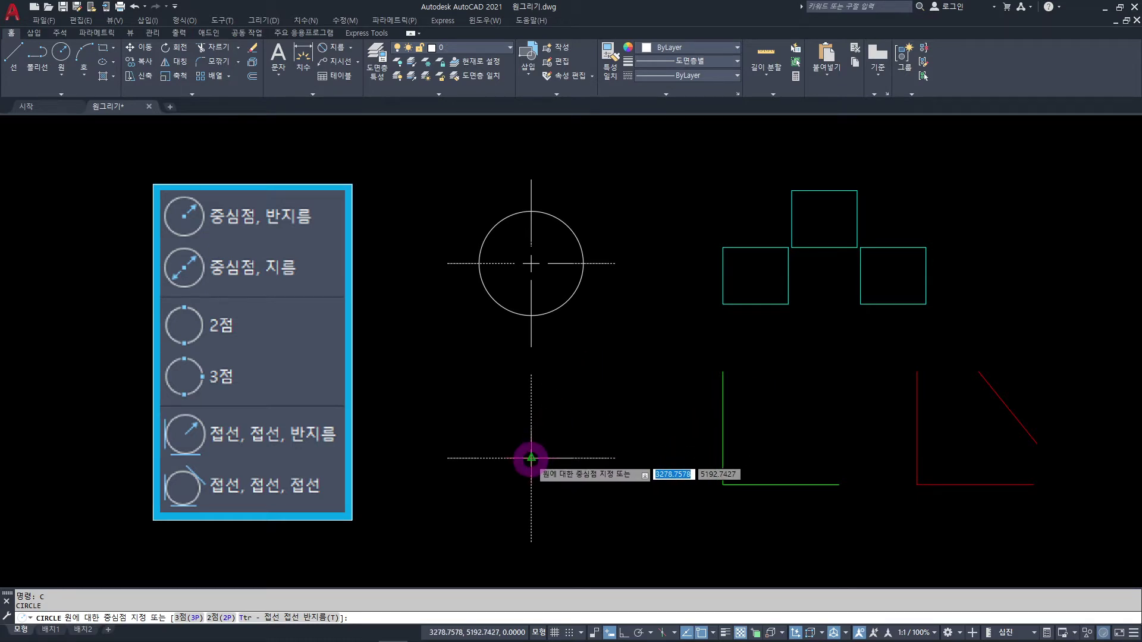
left_click(531, 458)
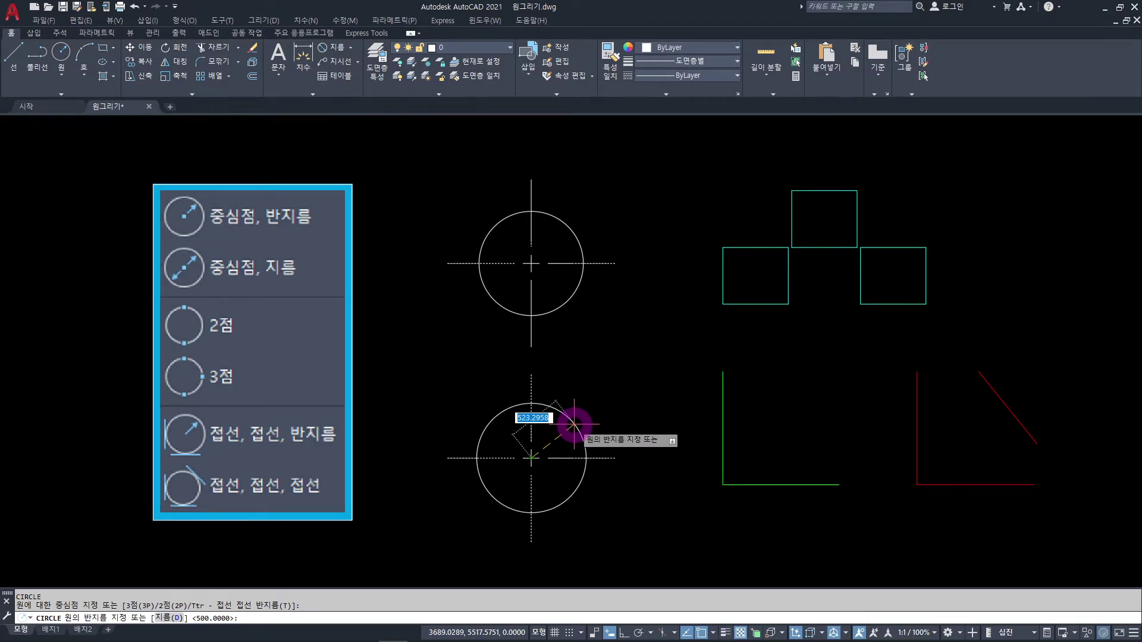
type("D")
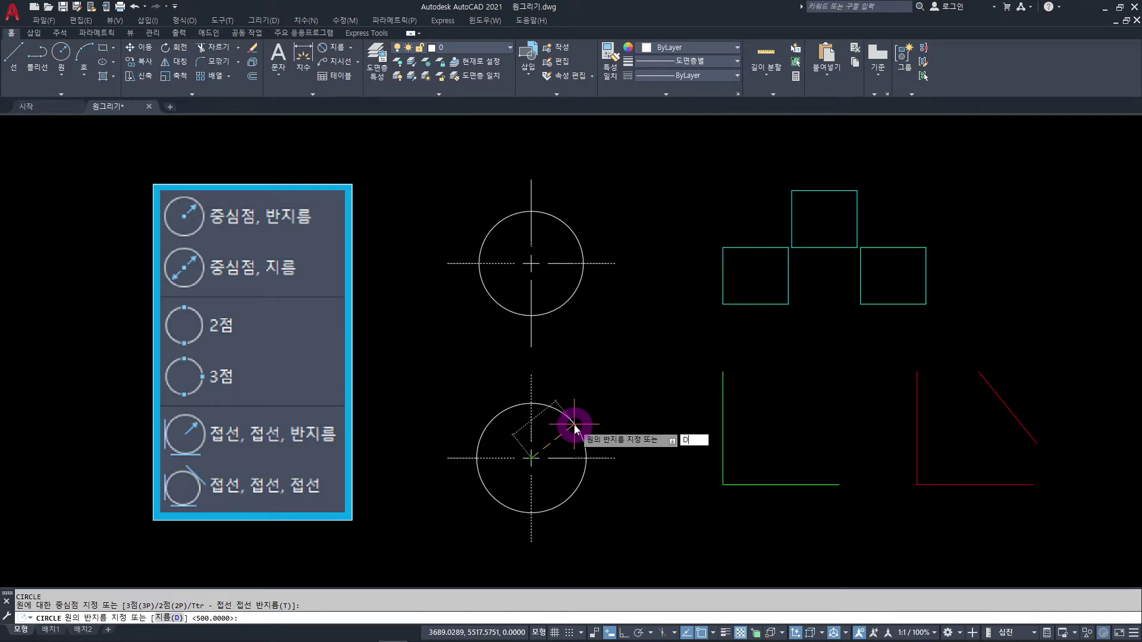
key("Return")
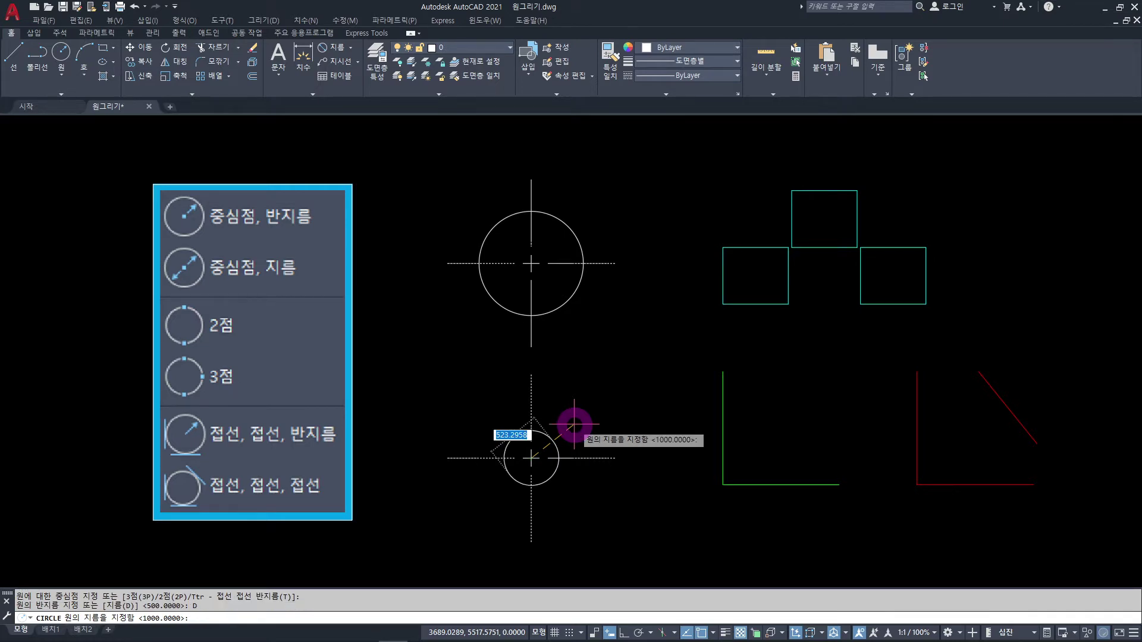
type("1000")
key("Return")
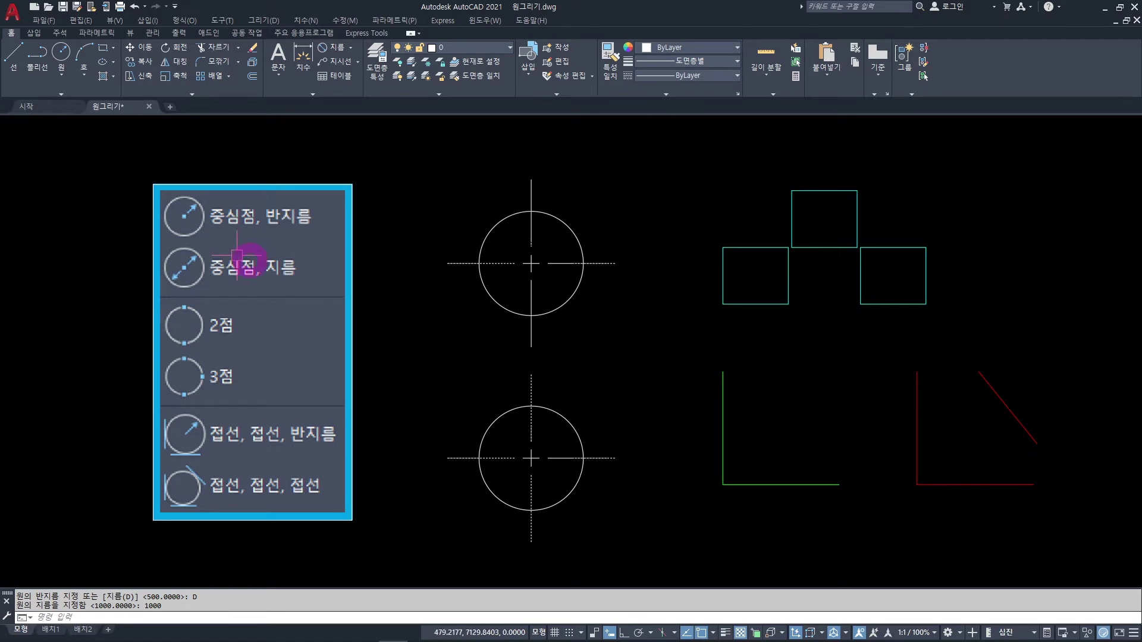
- Draw a two-point circle between the midpoints of the facing inner edges of the two lower cyan rectangles
left_click(63, 74)
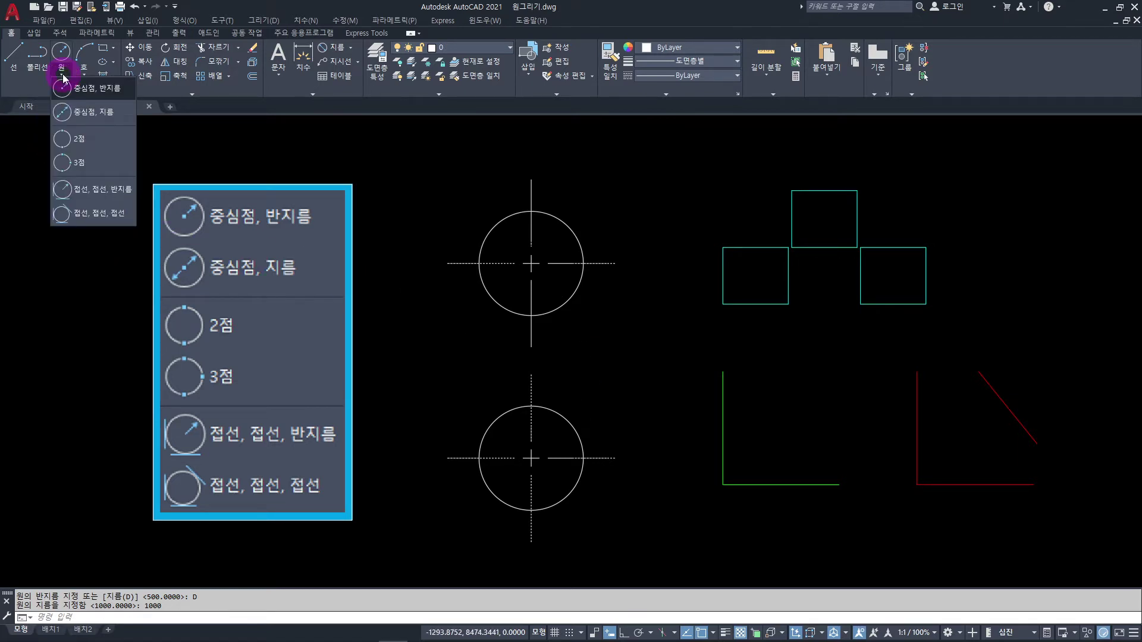
left_click(69, 142)
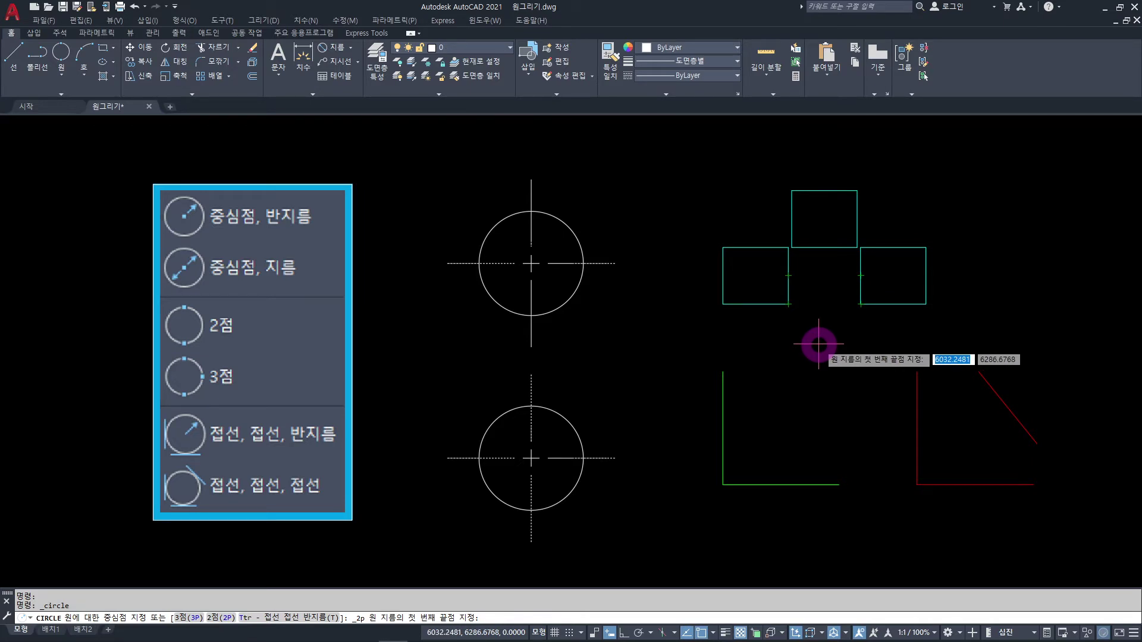
left_click(788, 275)
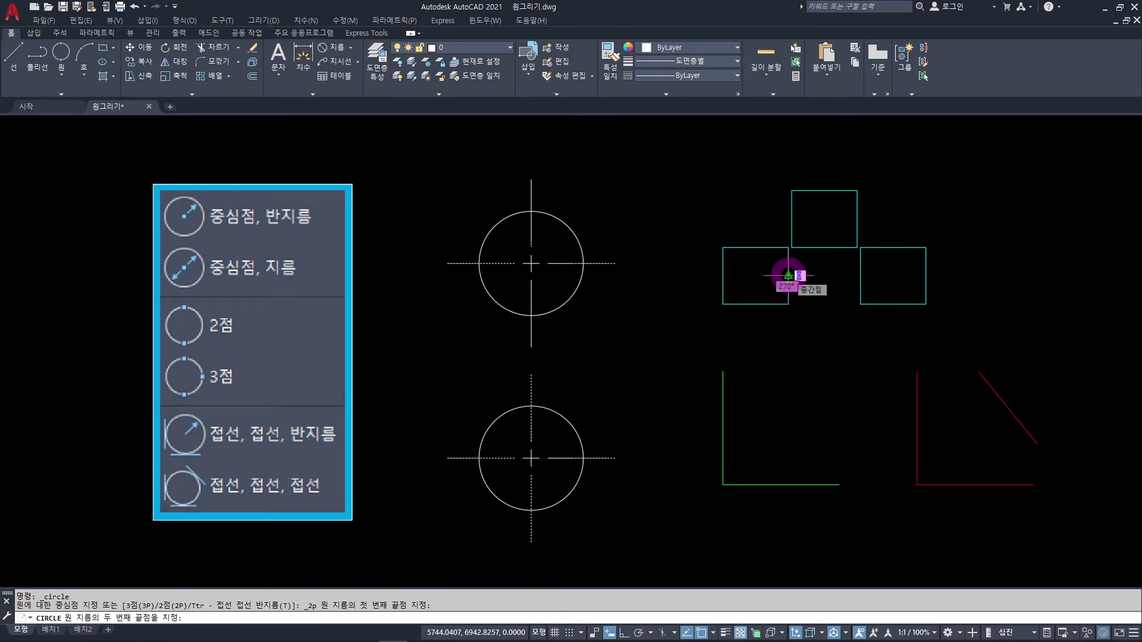
left_click(861, 275)
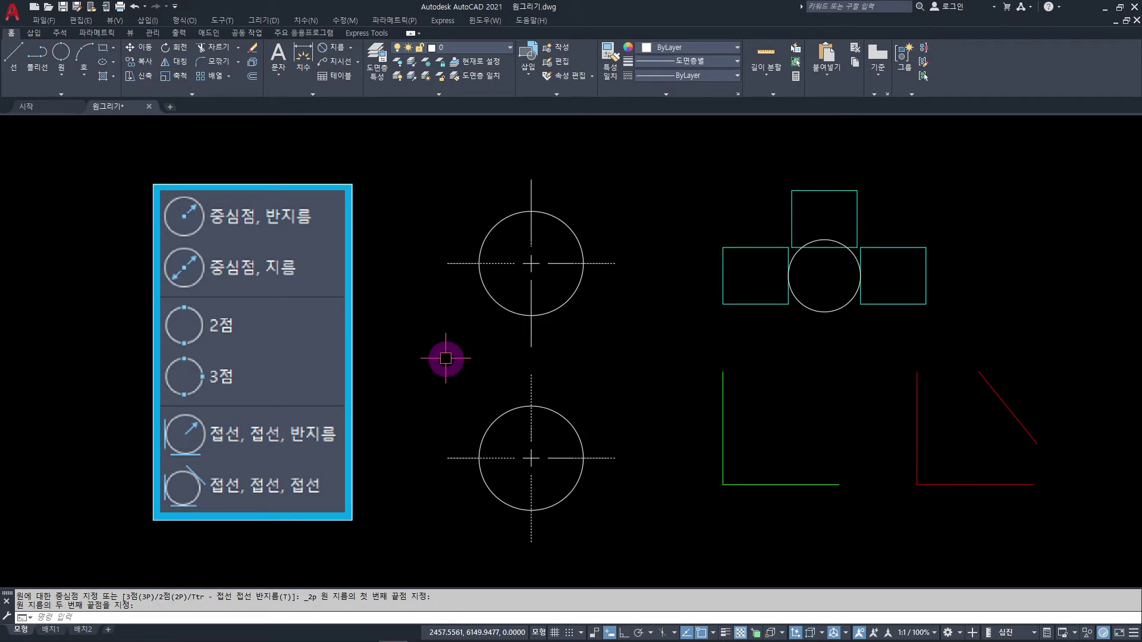
- Draw a three-point circle through the lower-left rectangle's outer bottom corner, the upper rectangle's top midpoint and the lower-right rectangle's outer bottom corner
left_click(61, 71)
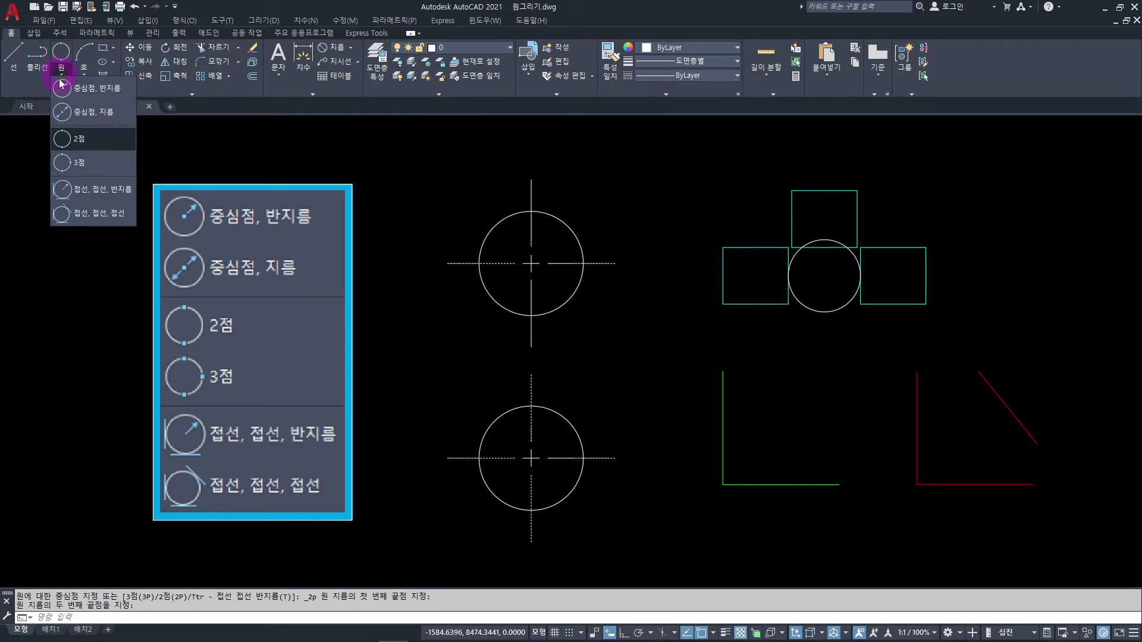
left_click(79, 165)
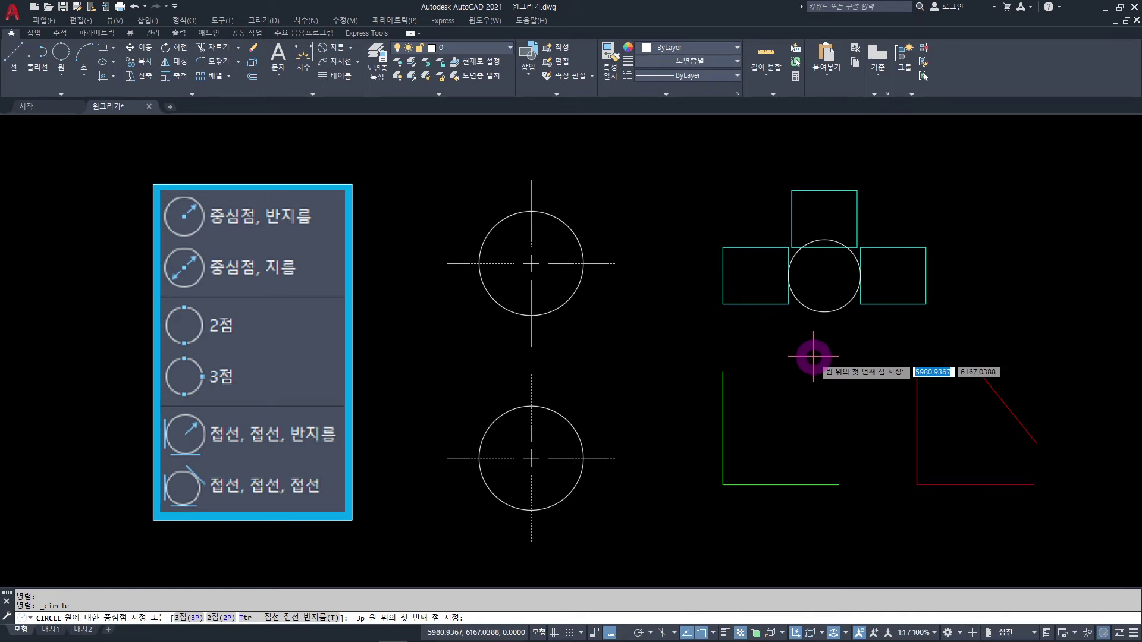
left_click(722, 304)
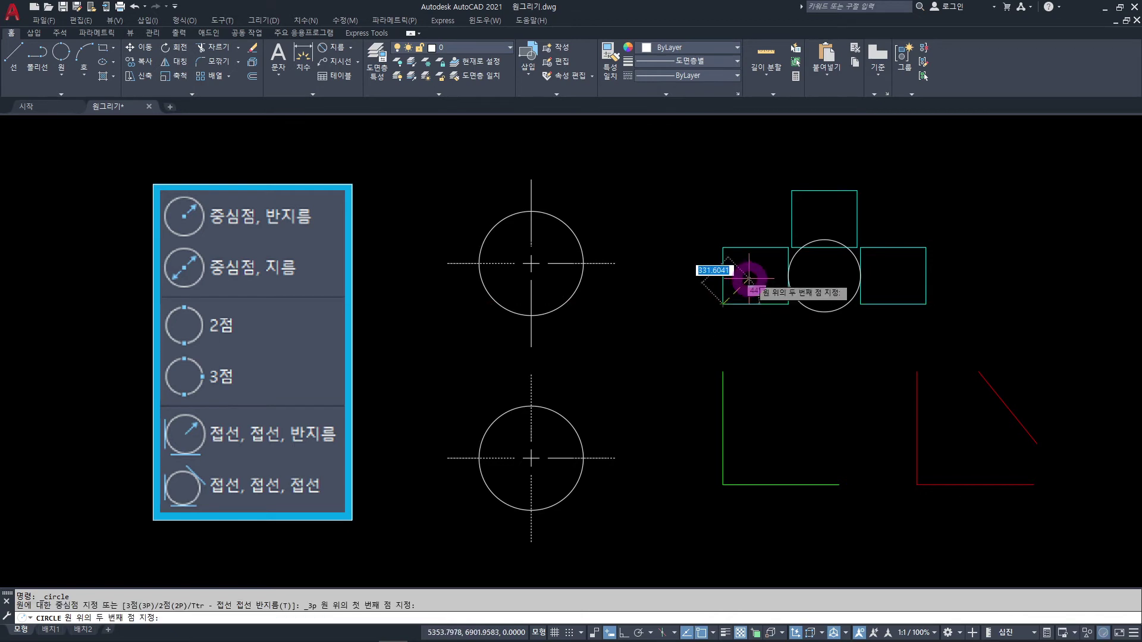
left_click(824, 191)
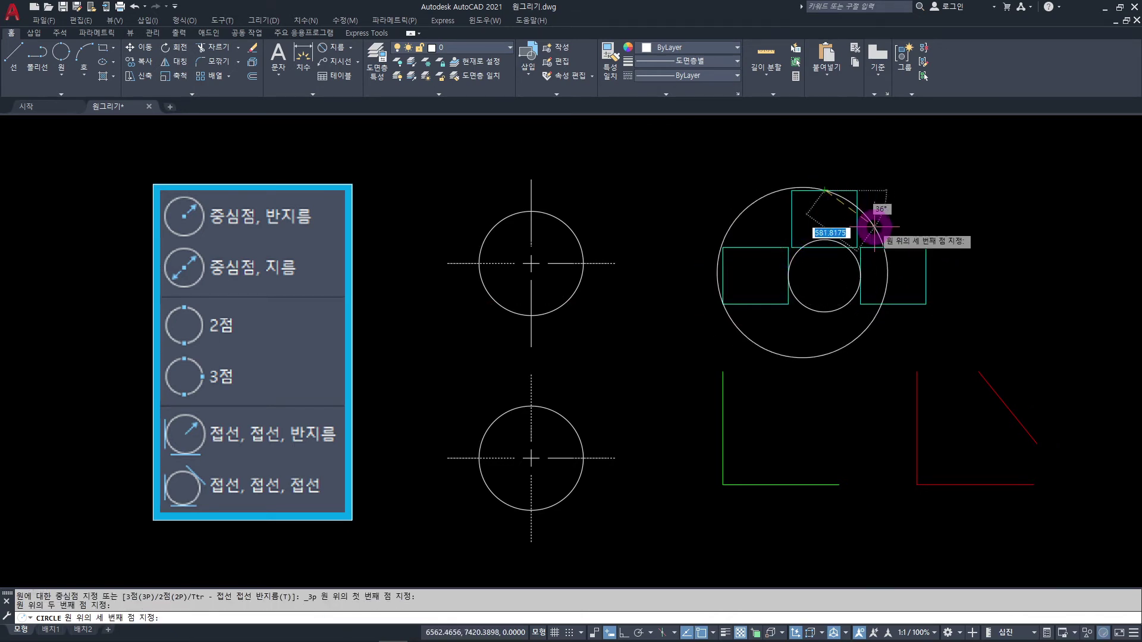
left_click(926, 304)
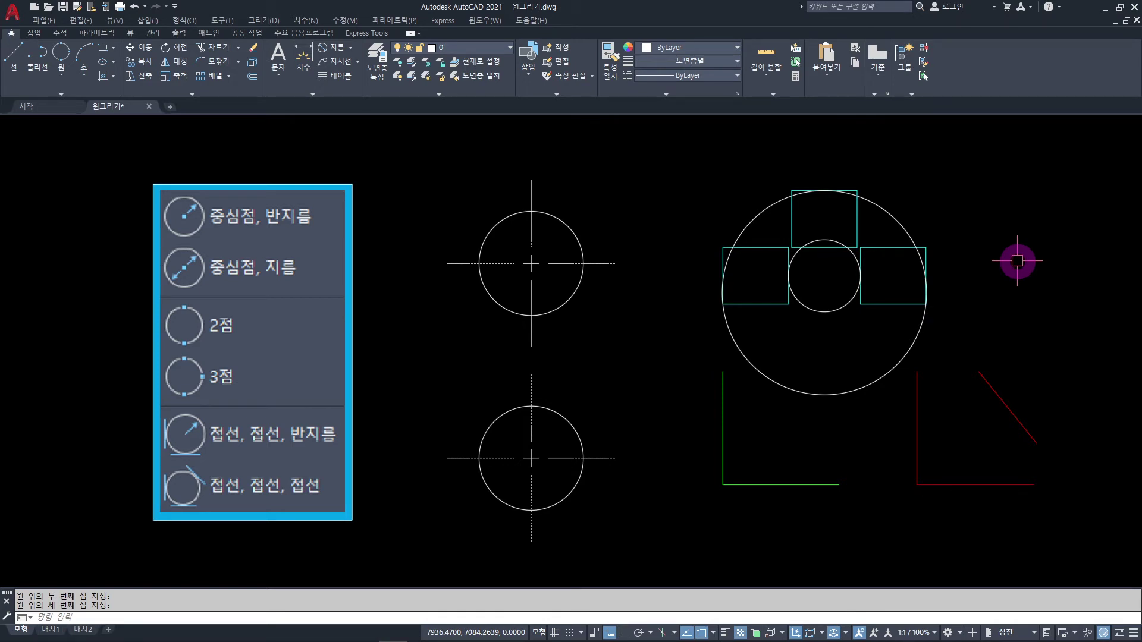
key("Escape")
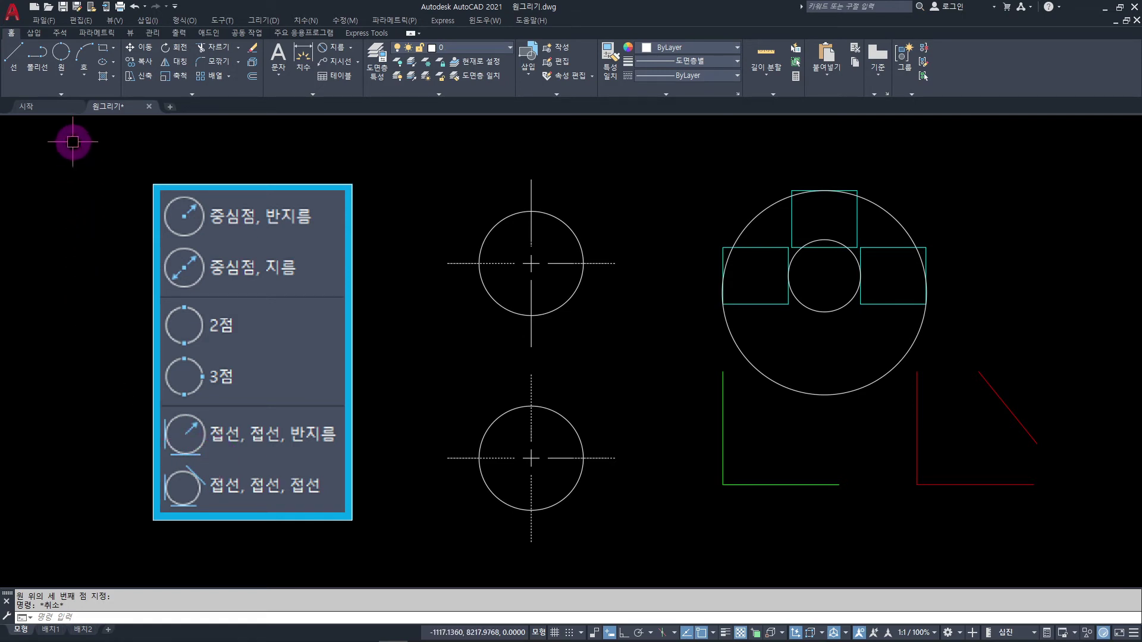
- Draw a tangent-tangent-radius circle of radius 500 touching the vertical and horizontal green lines
left_click(62, 74)
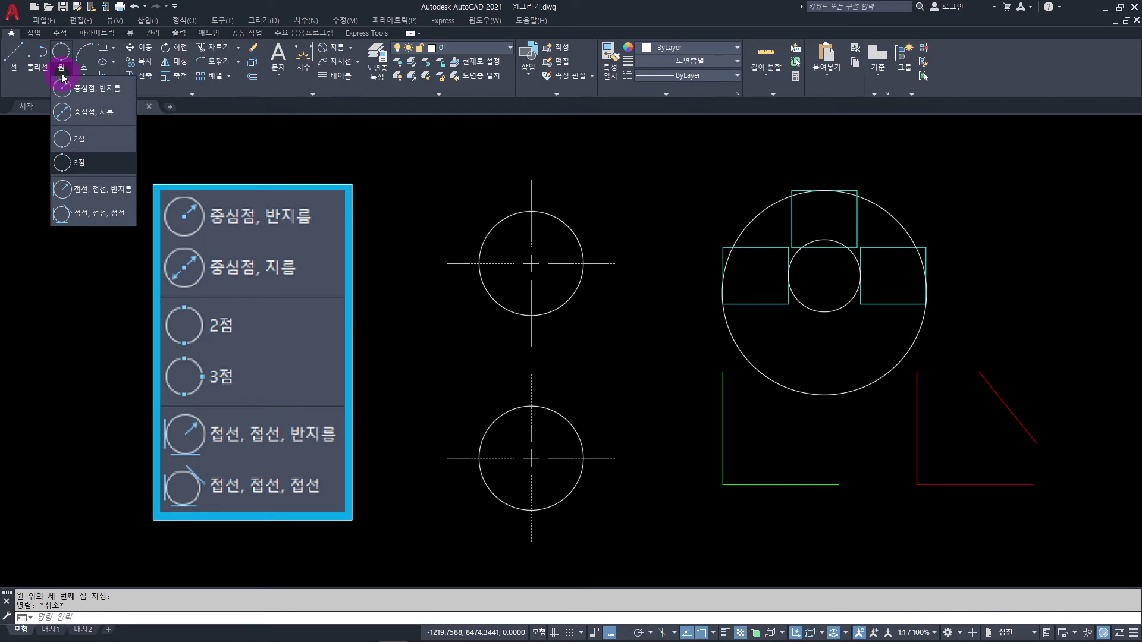
left_click(75, 190)
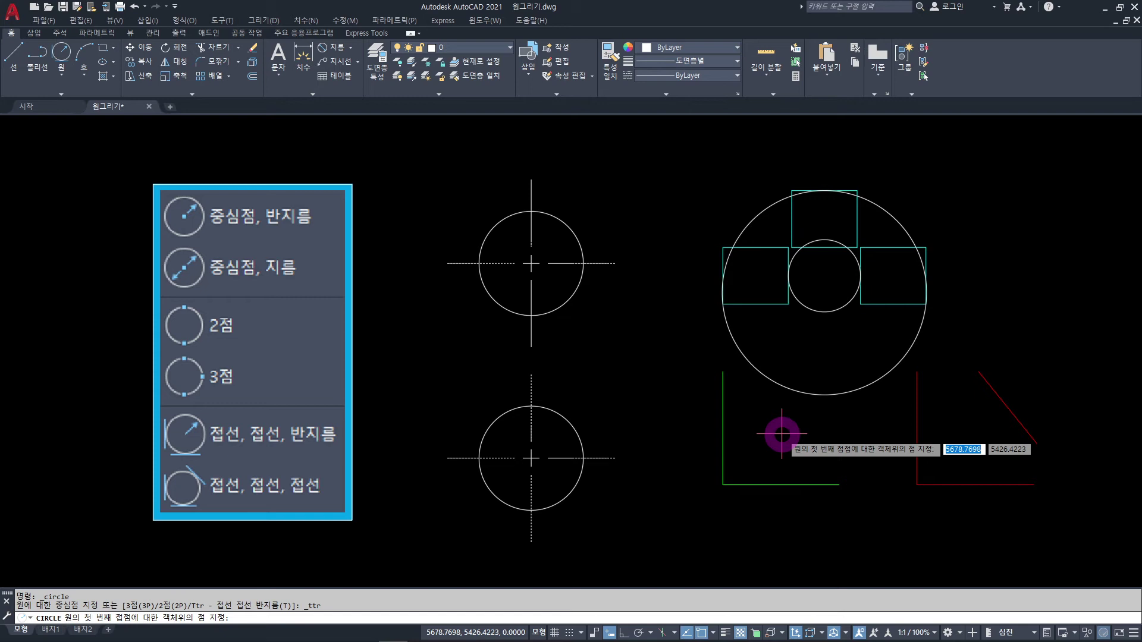
left_click(722, 415)
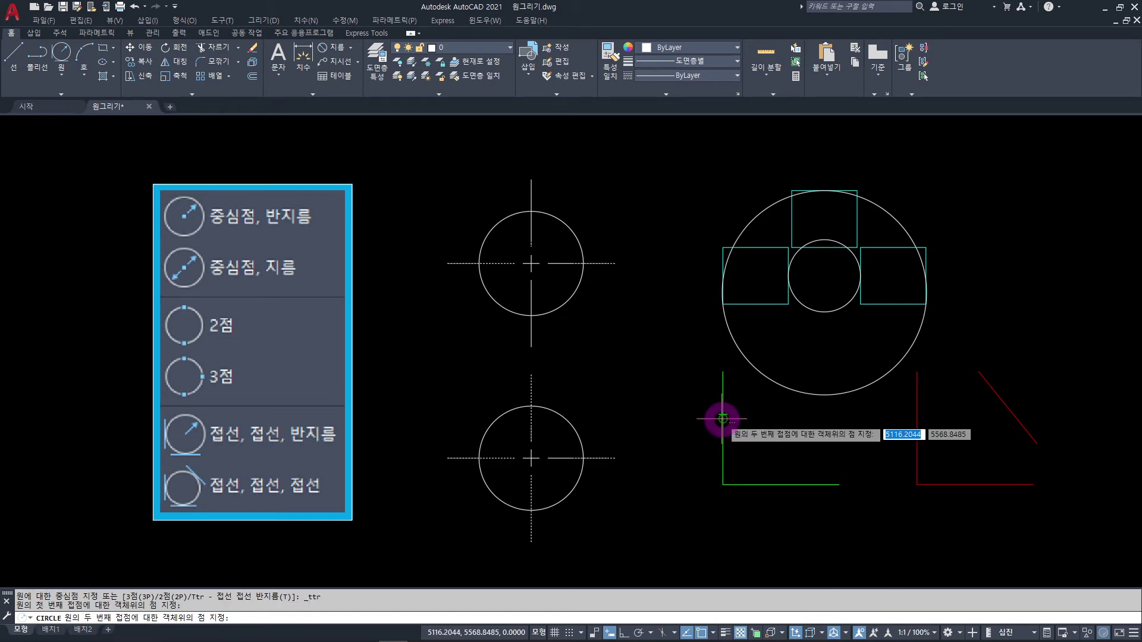
left_click(785, 491)
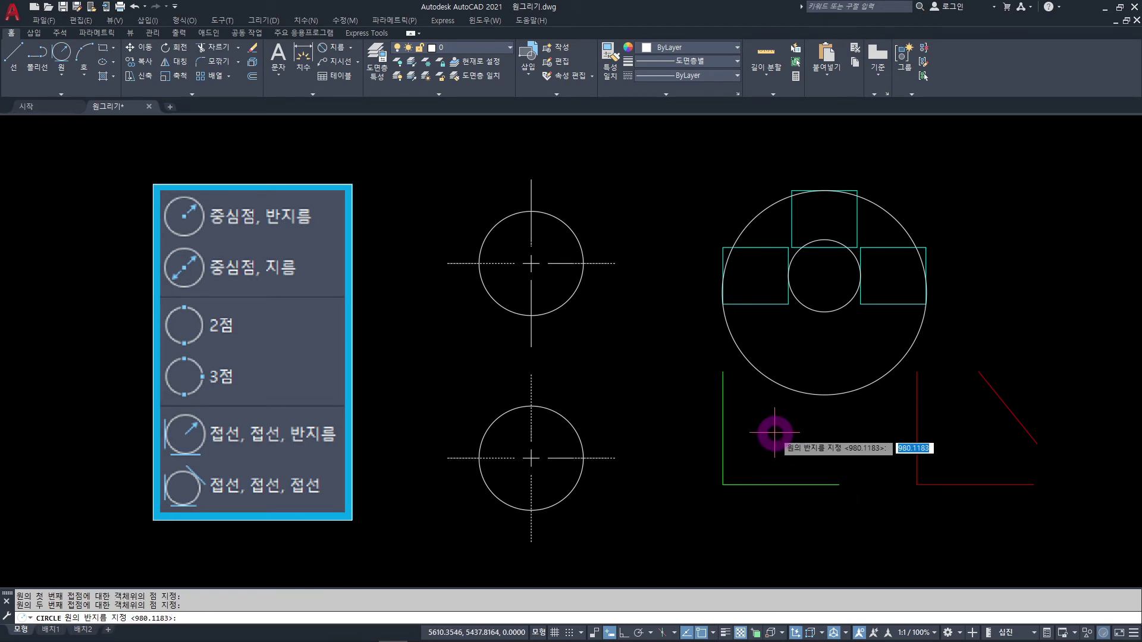
type("500")
key("Return")
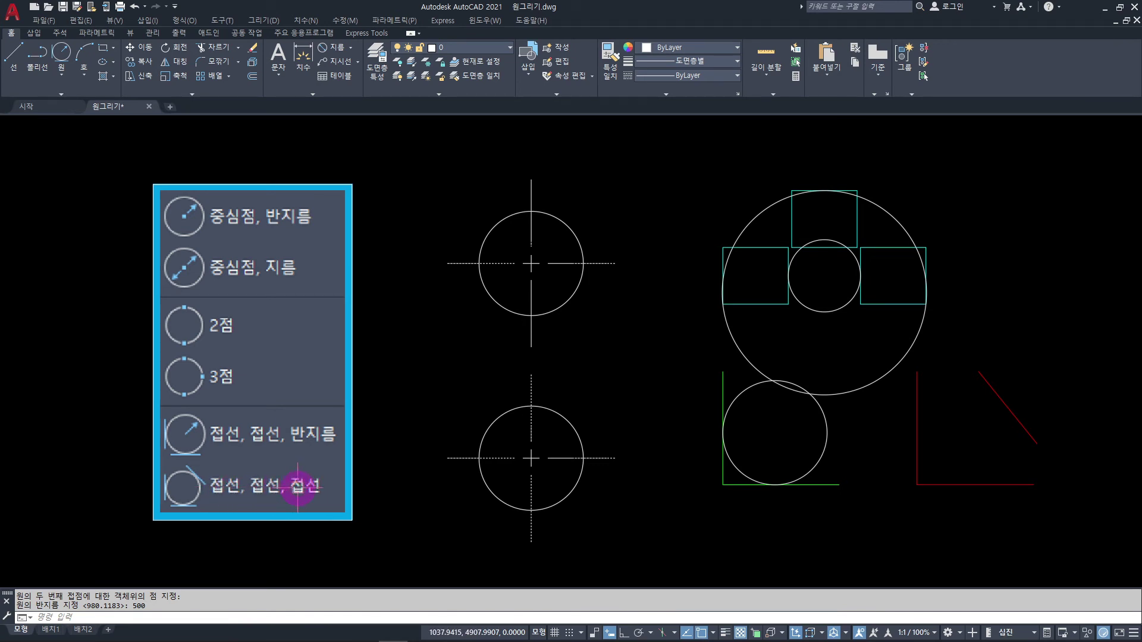
- Draw a circle tangent to all three red lines: the vertical, the horizontal and the sloped one
left_click(62, 75)
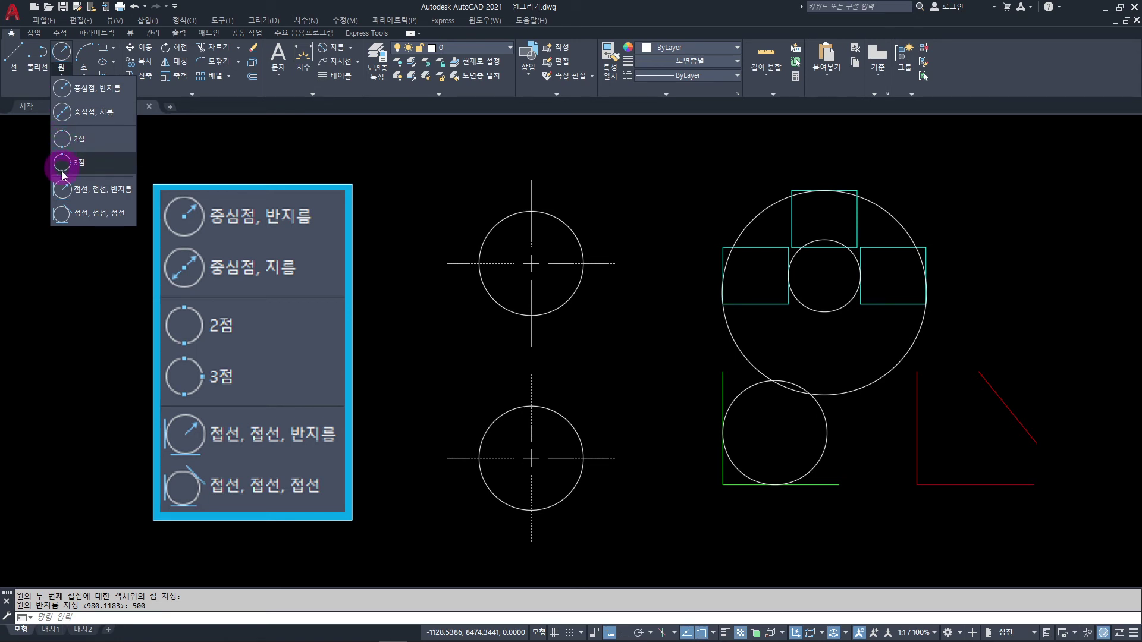
left_click(69, 213)
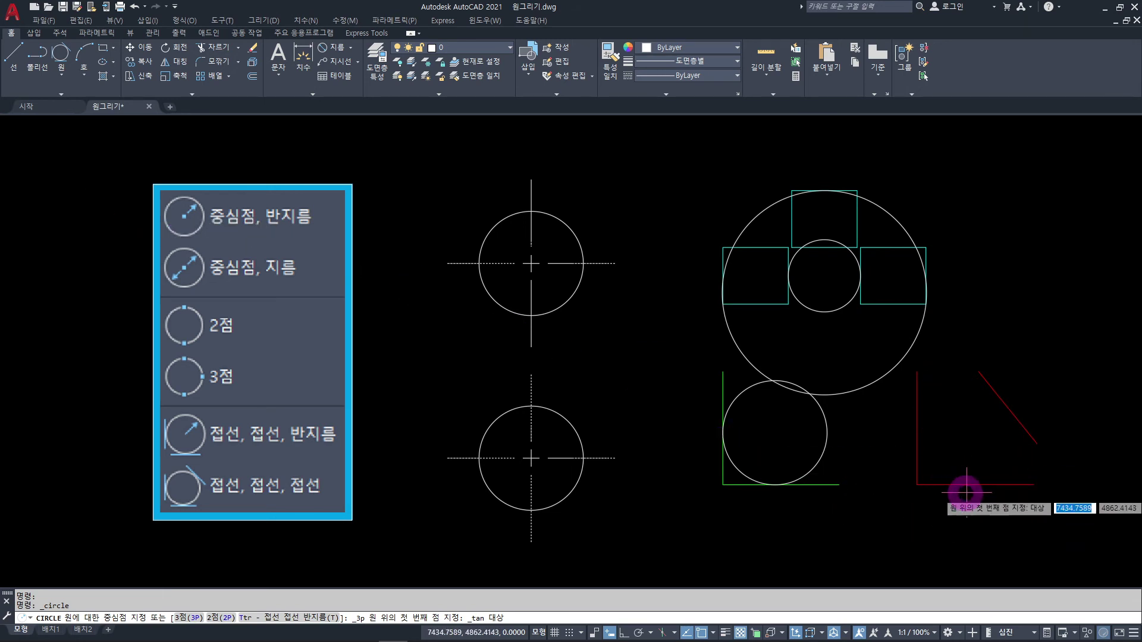
left_click(916, 416)
left_click(984, 478)
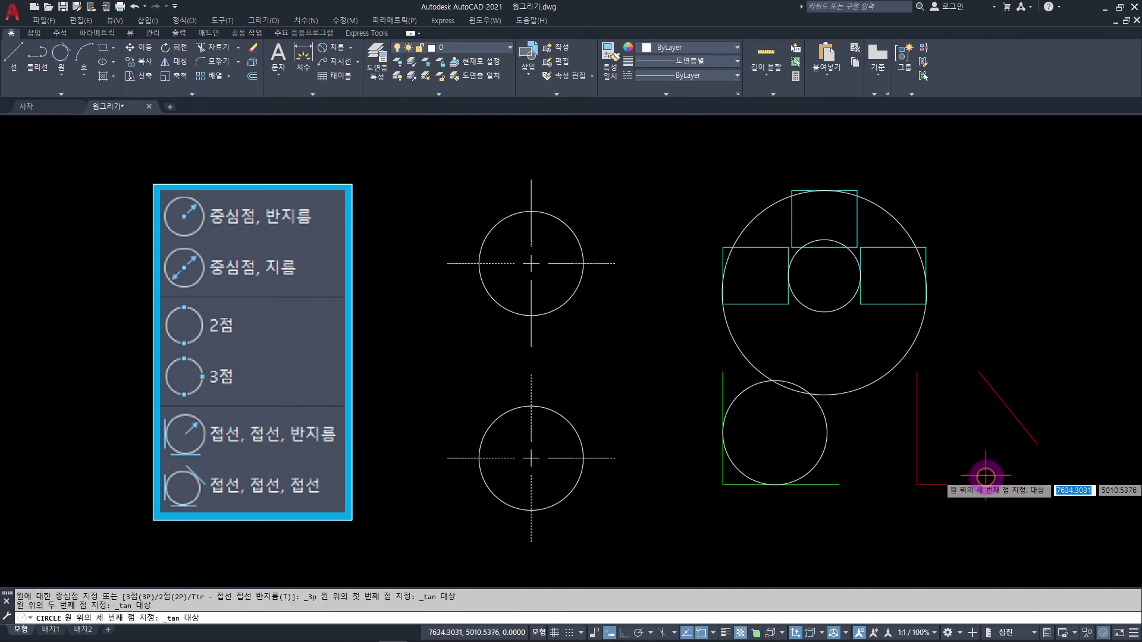
left_click(1001, 408)
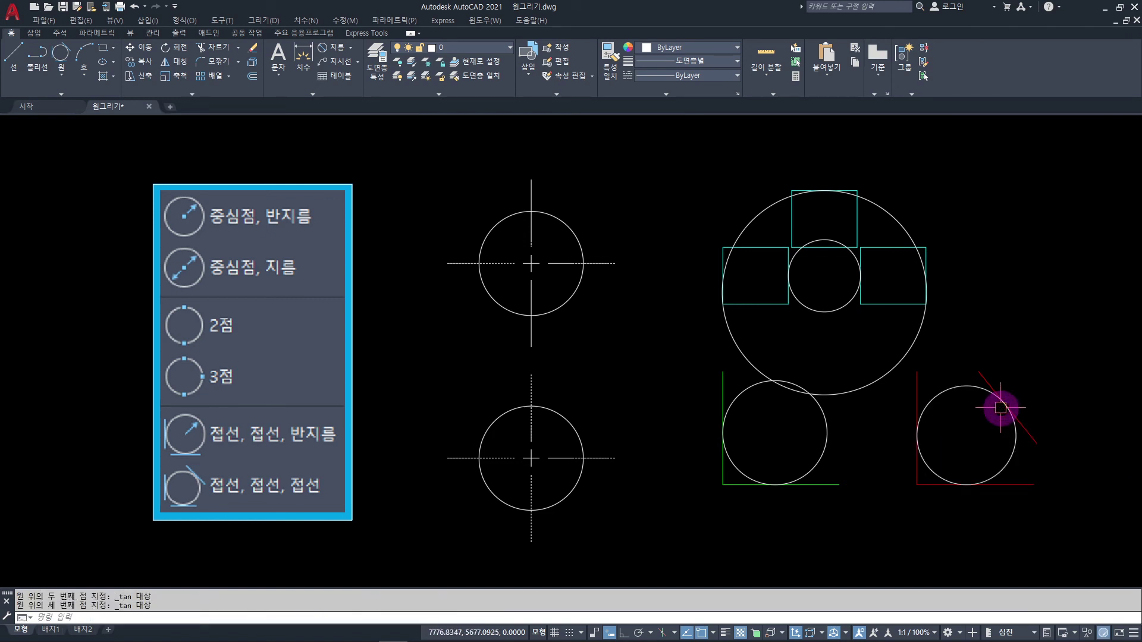